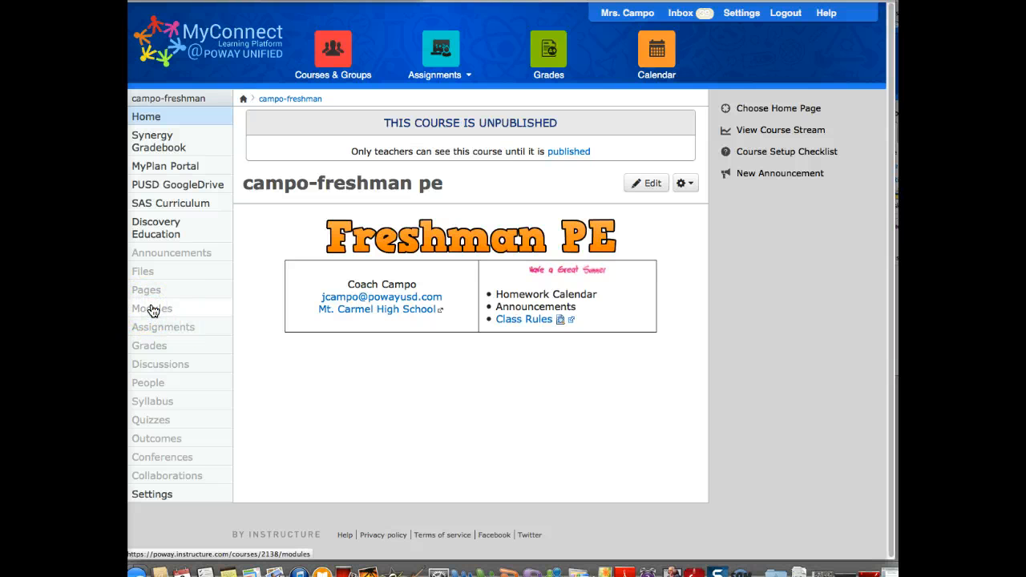
Step: Create a module named Freshman Swimming in the Freshman PE course, without a lock date or sequential-order requirement
left_click(163, 312)
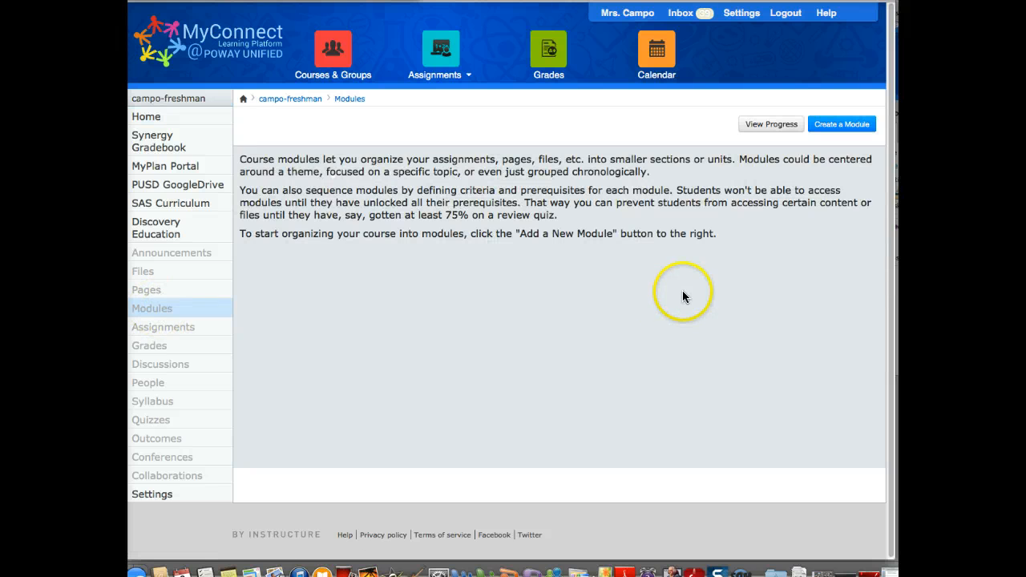
left_click(839, 127)
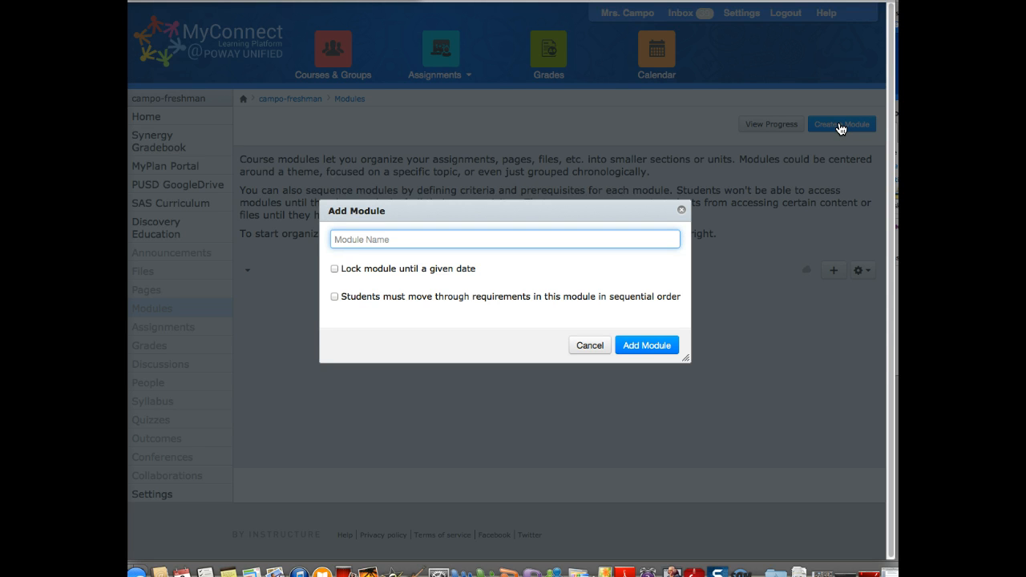
type("Swimming")
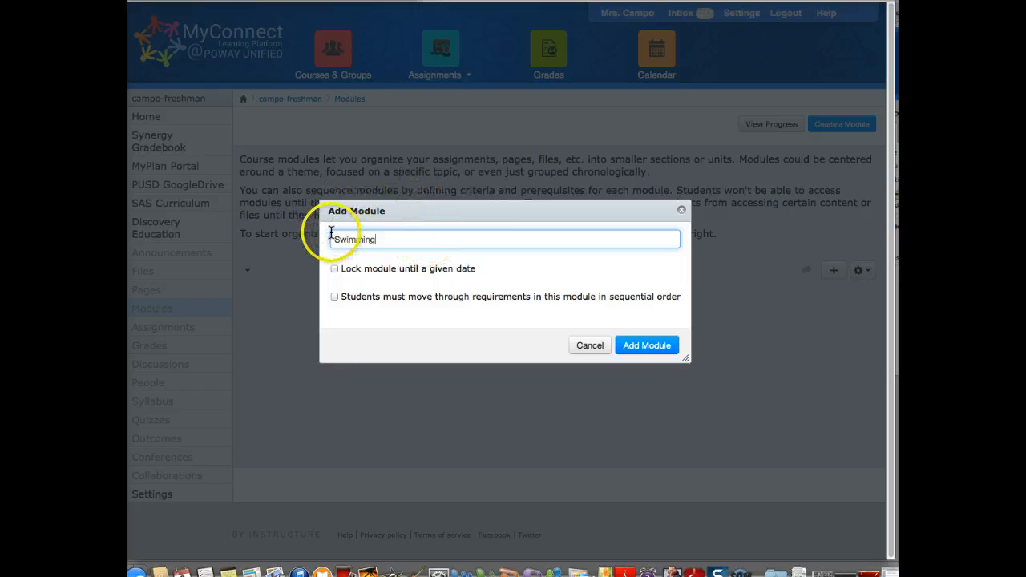
left_click(394, 242)
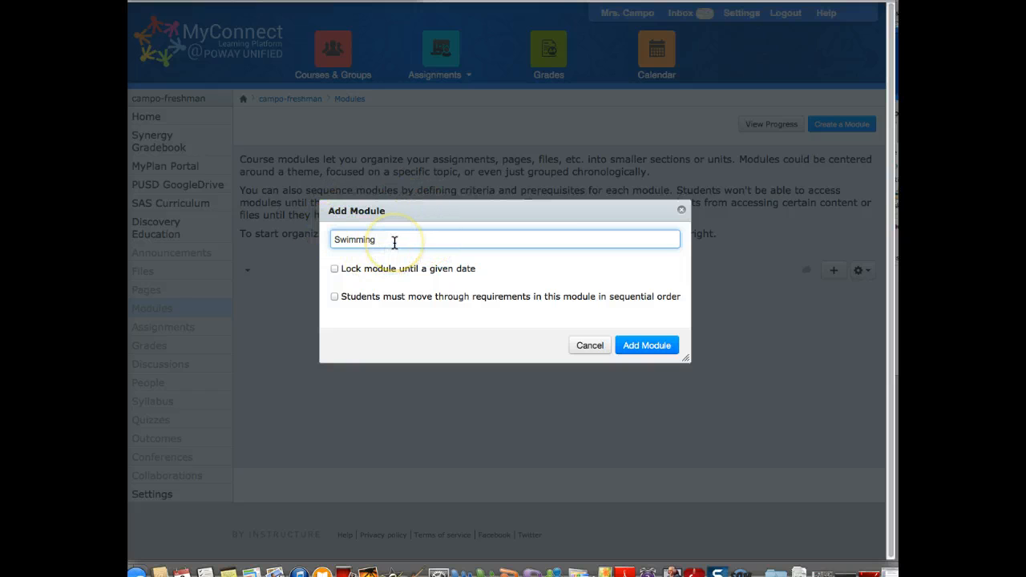
key("BackSpace")
key("BackSpace")
key("BackSpace")
key("BackSpace")
key("BackSpace")
key("BackSpace")
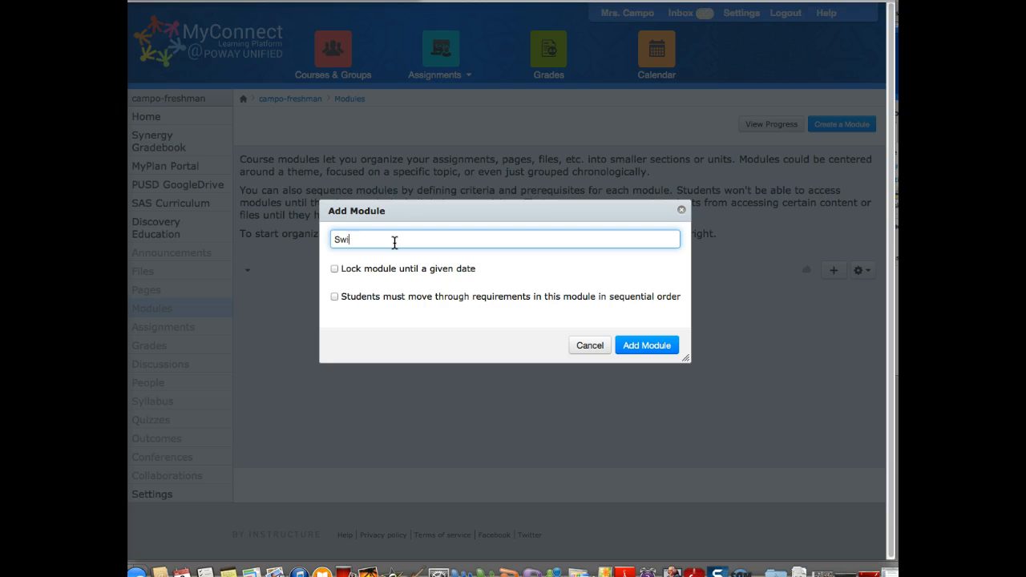
type("Freshman Swimm")
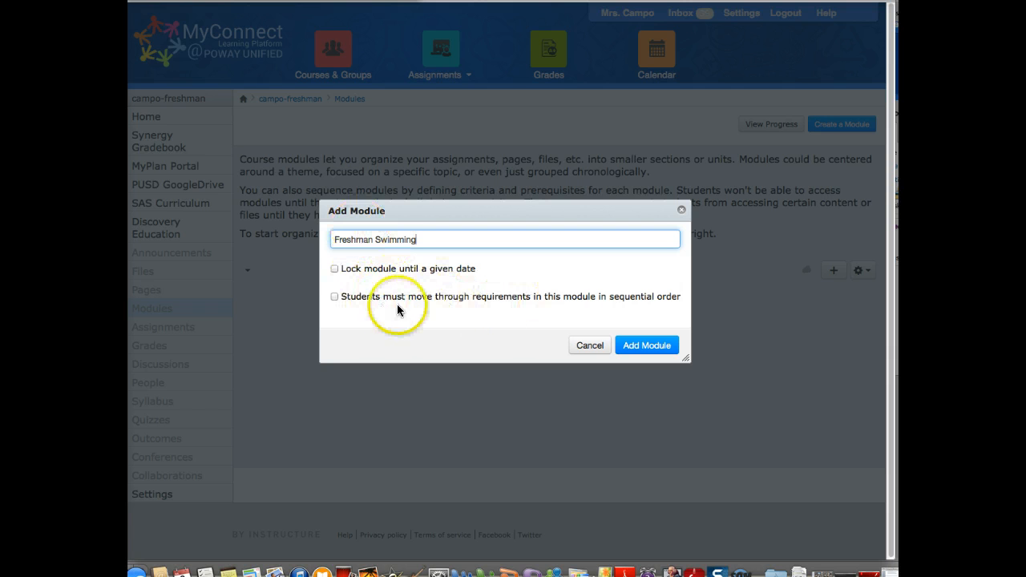
left_click(648, 346)
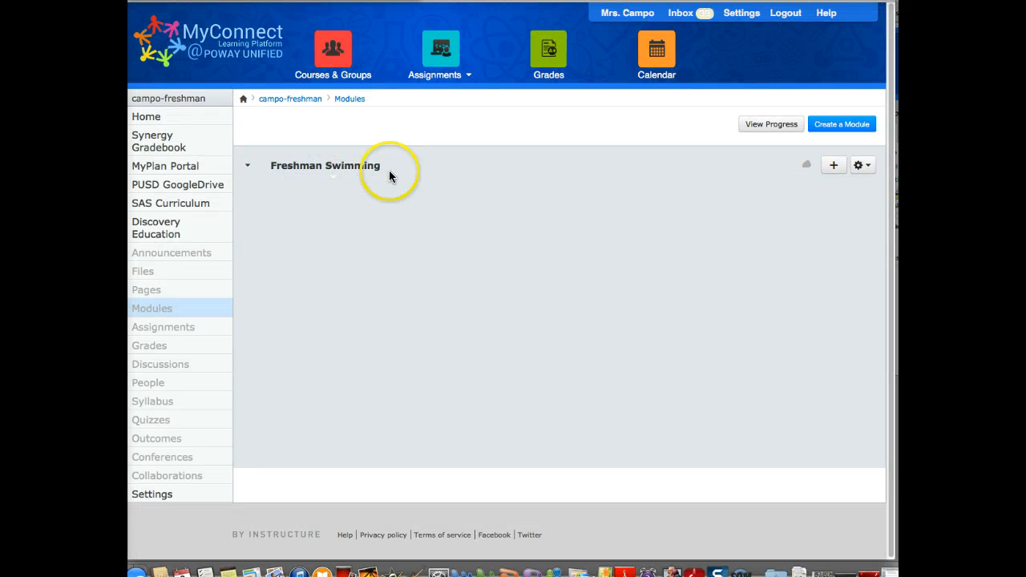
Step: Create a second module named Final Exams, without prerequisites, a lock date or a sequential-order requirement
left_click(835, 128)
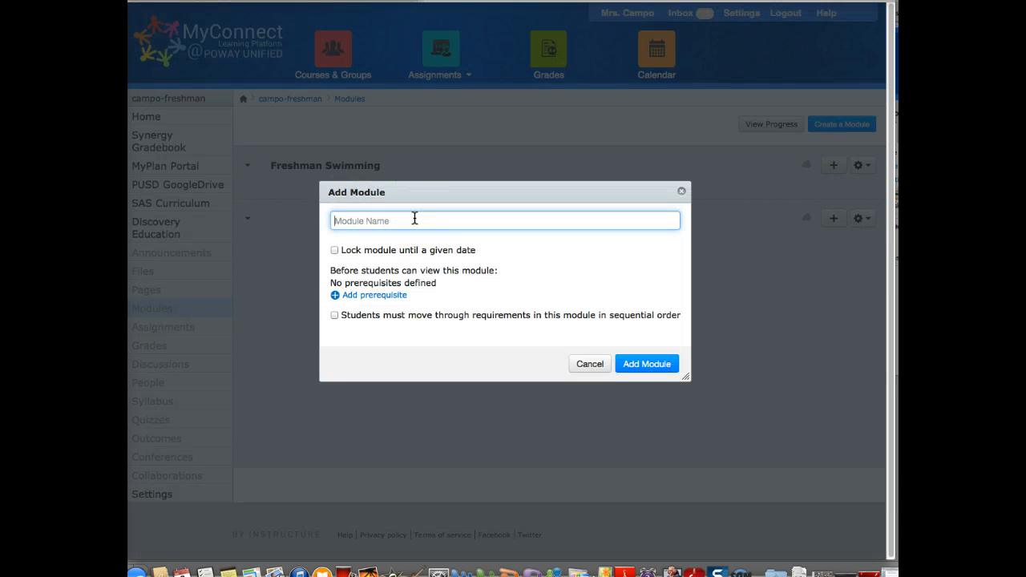
type("Final Exams")
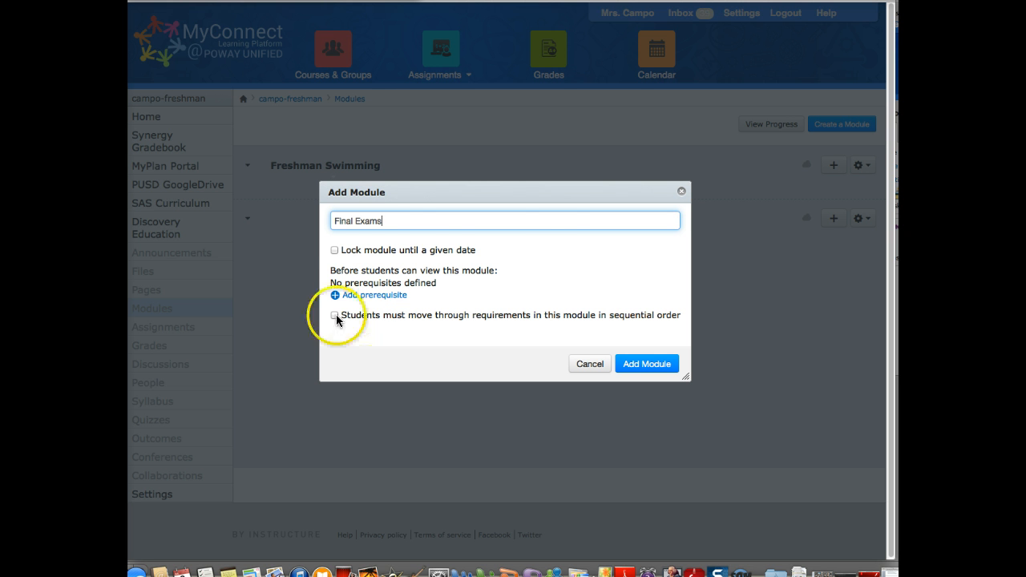
left_click(665, 369)
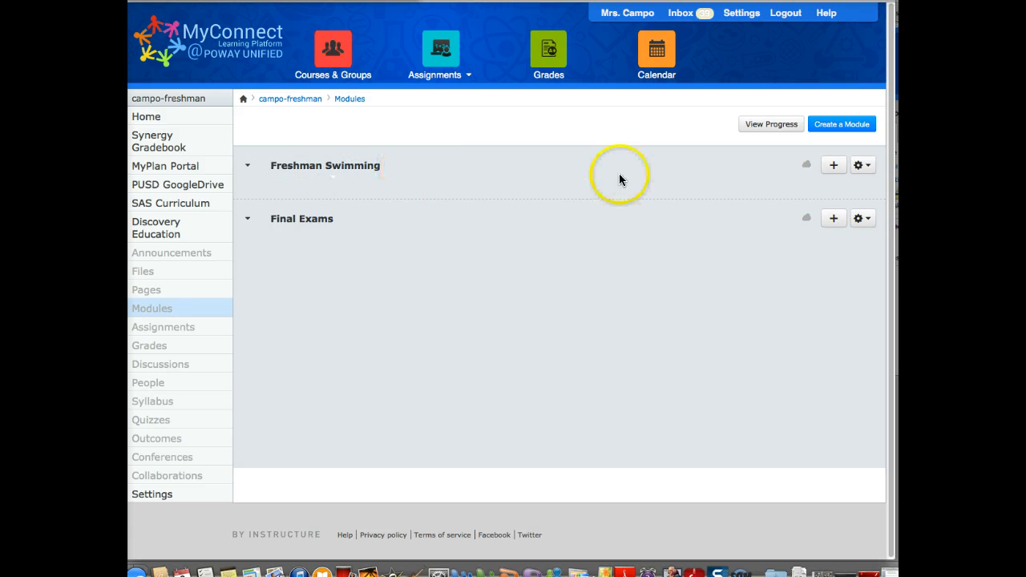
Step: Publish the Freshman Swimming and Final Exams modules
left_click(808, 167)
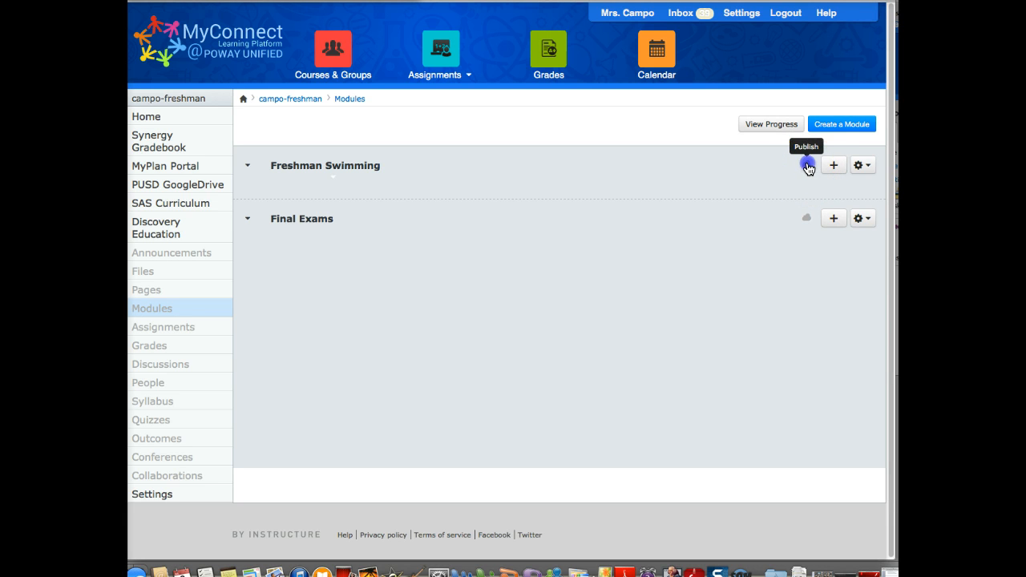
left_click(807, 220)
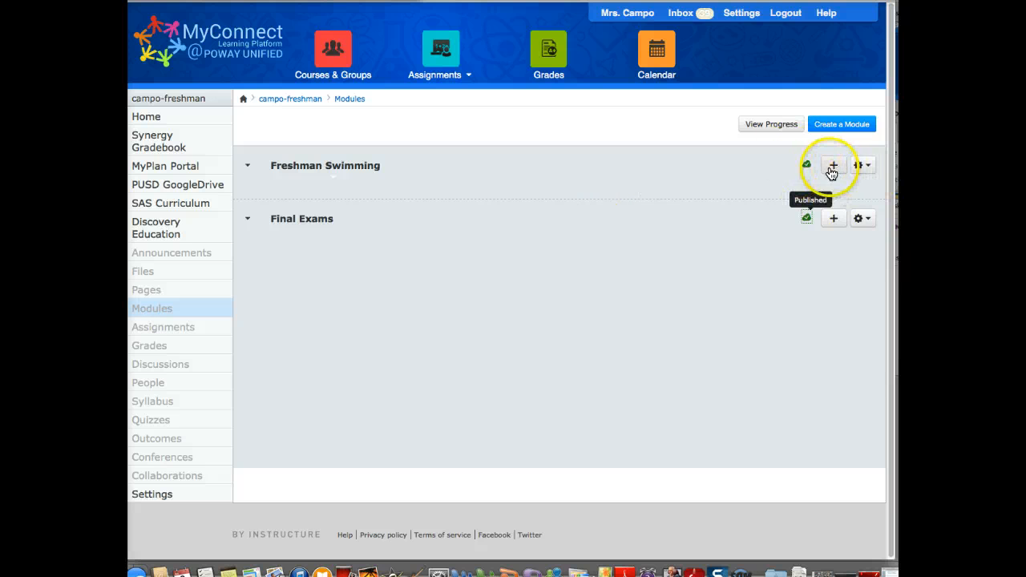
left_click(864, 169)
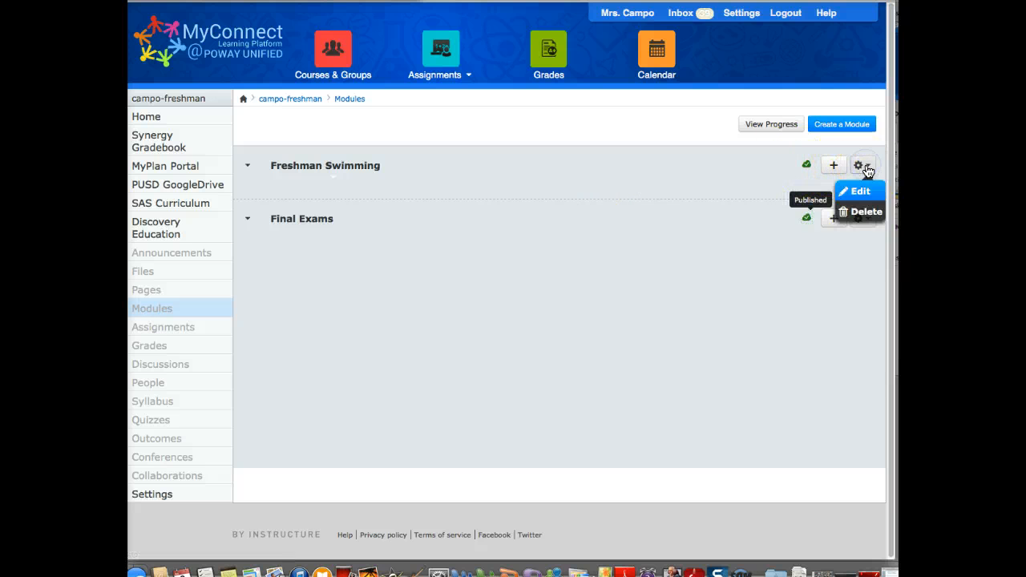
left_click(833, 264)
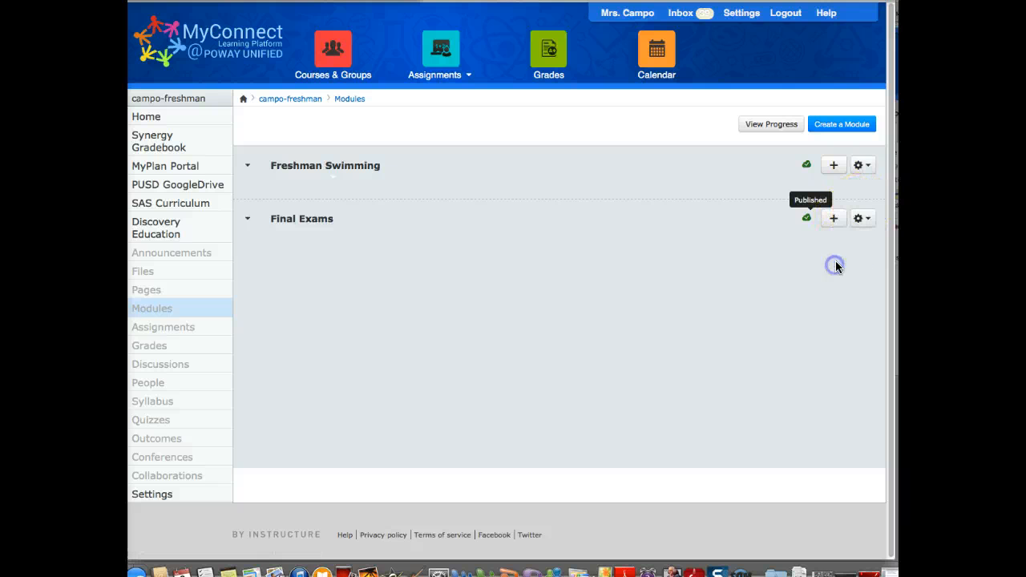
Step: Add the existing Welcome content page to the Freshman Swimming module without indentation
left_click(835, 166)
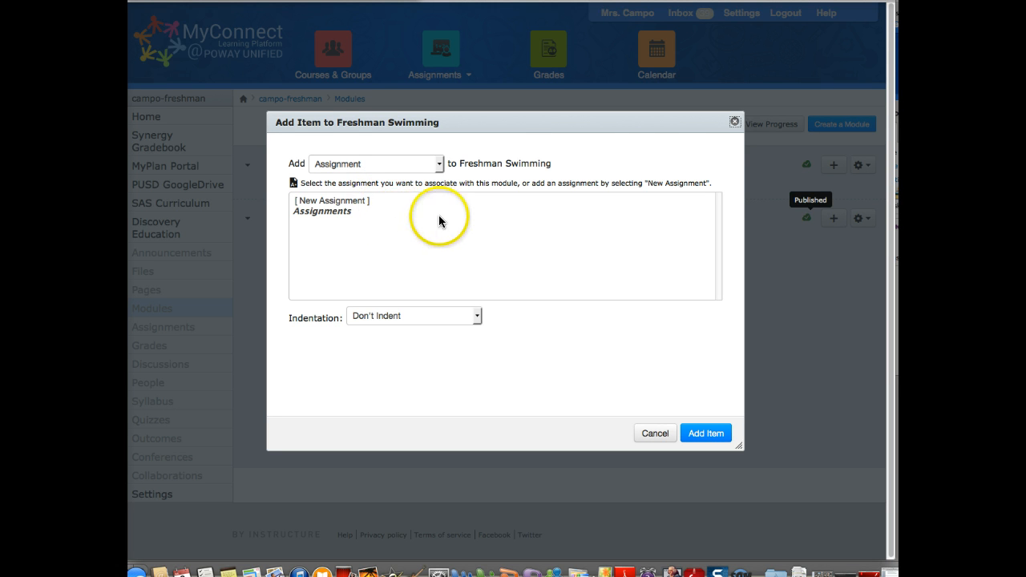
left_click(439, 164)
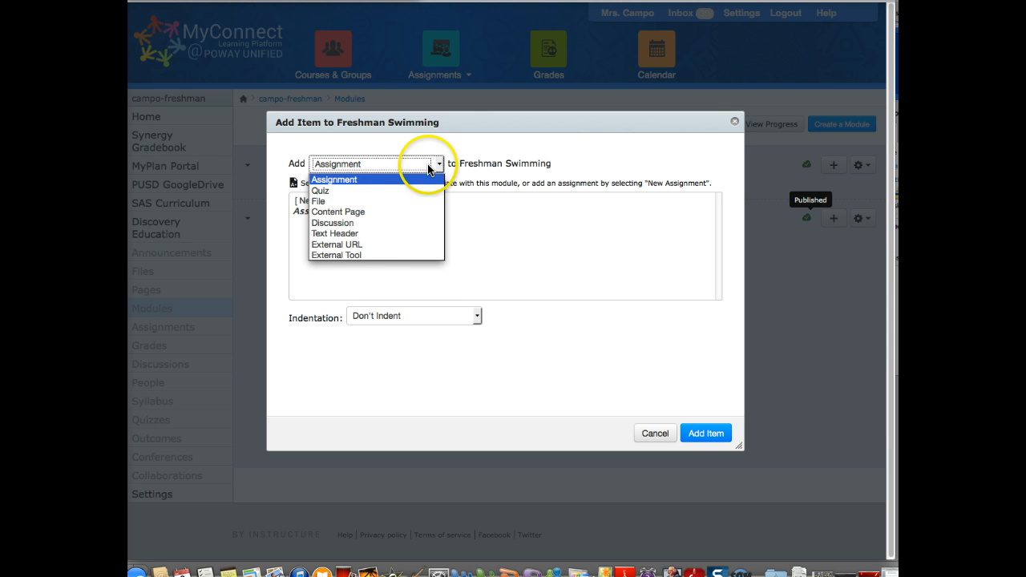
left_click(340, 214)
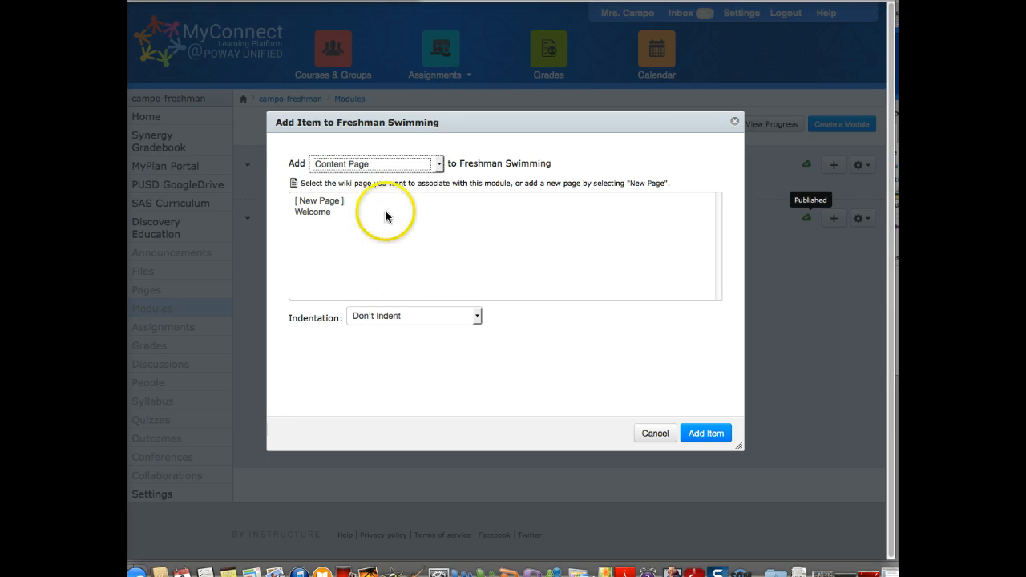
left_click(298, 212)
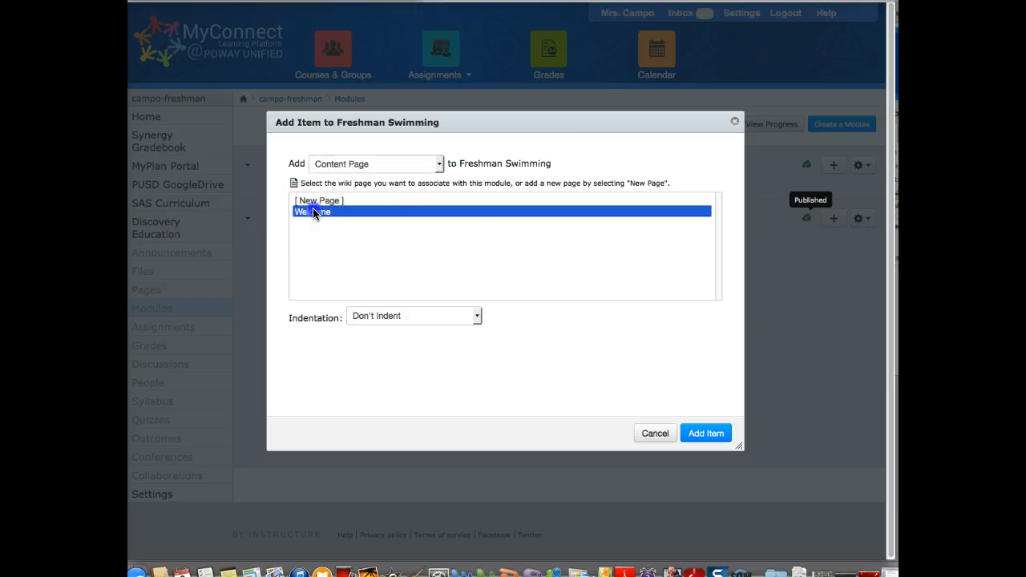
left_click(706, 432)
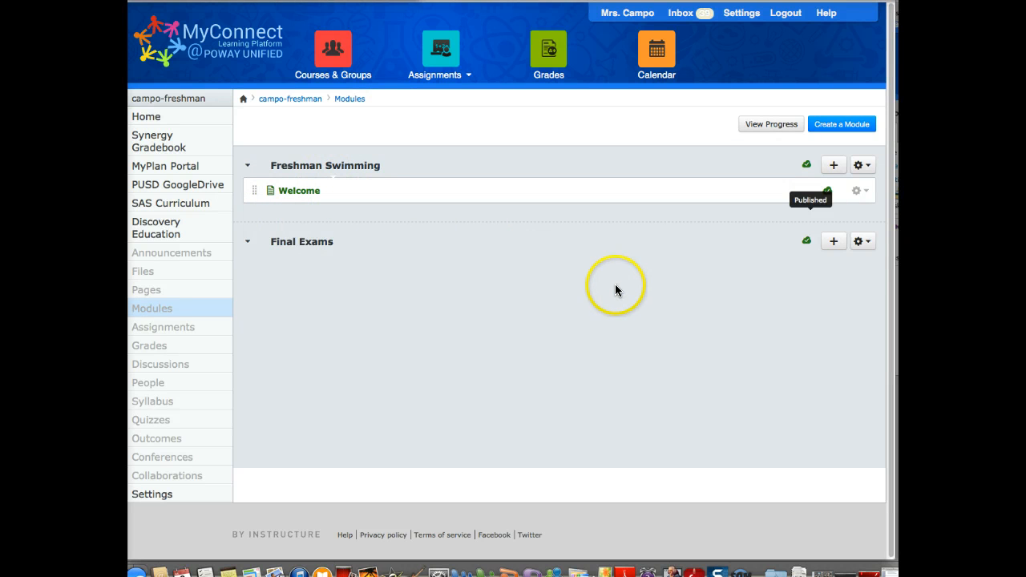
Step: Switch to the HSE2-Master course and open its list of modules
left_click(145, 118)
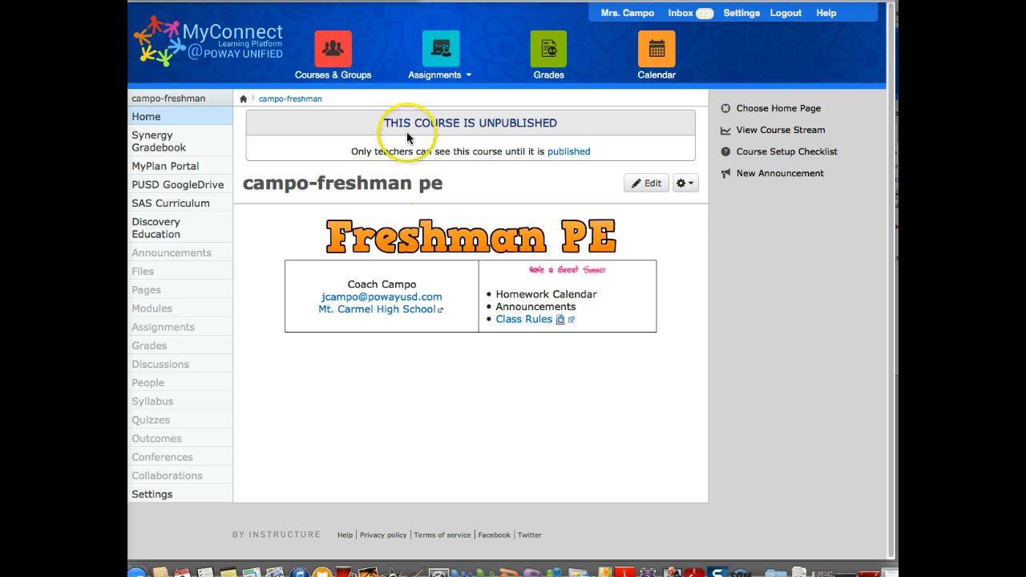
mouse_move(332, 74)
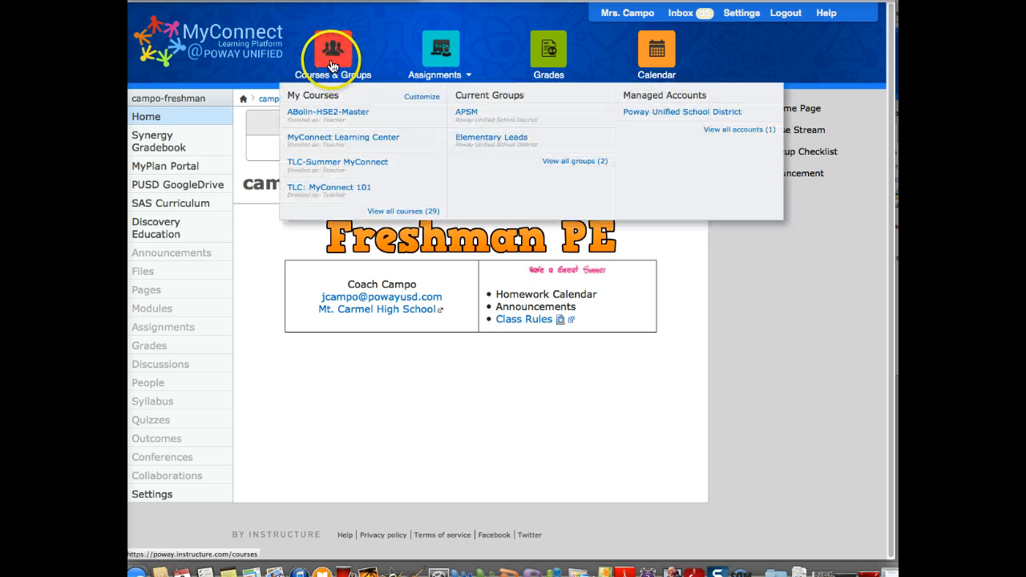
left_click(321, 117)
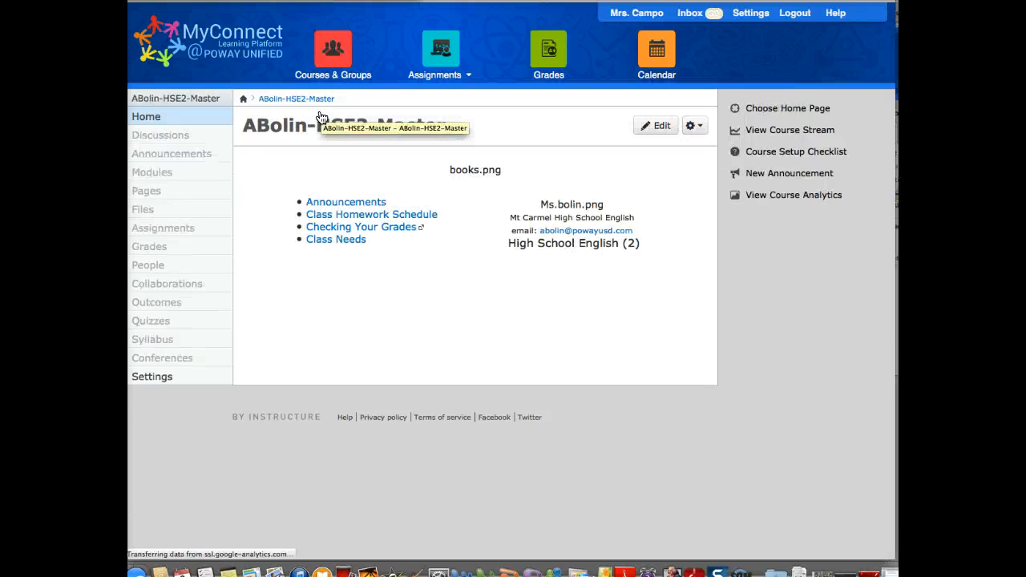
left_click(149, 176)
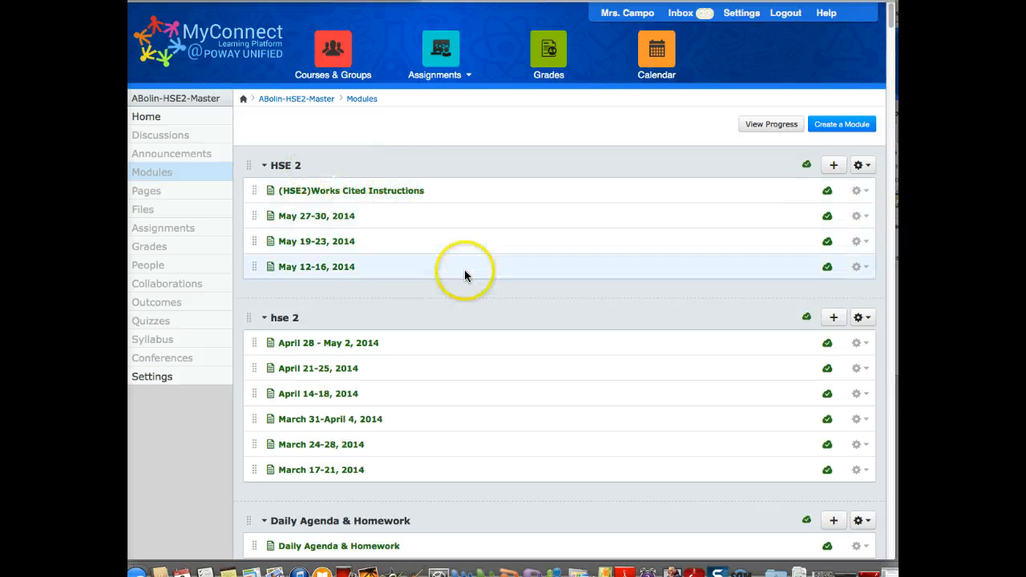
scroll(465, 275, "down", 3)
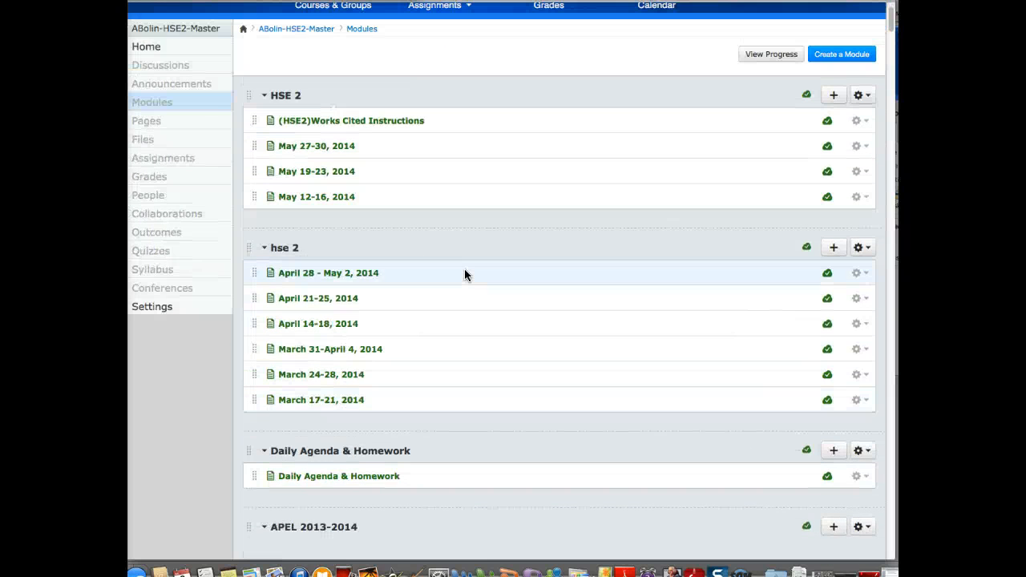
scroll(465, 275, "up", 3)
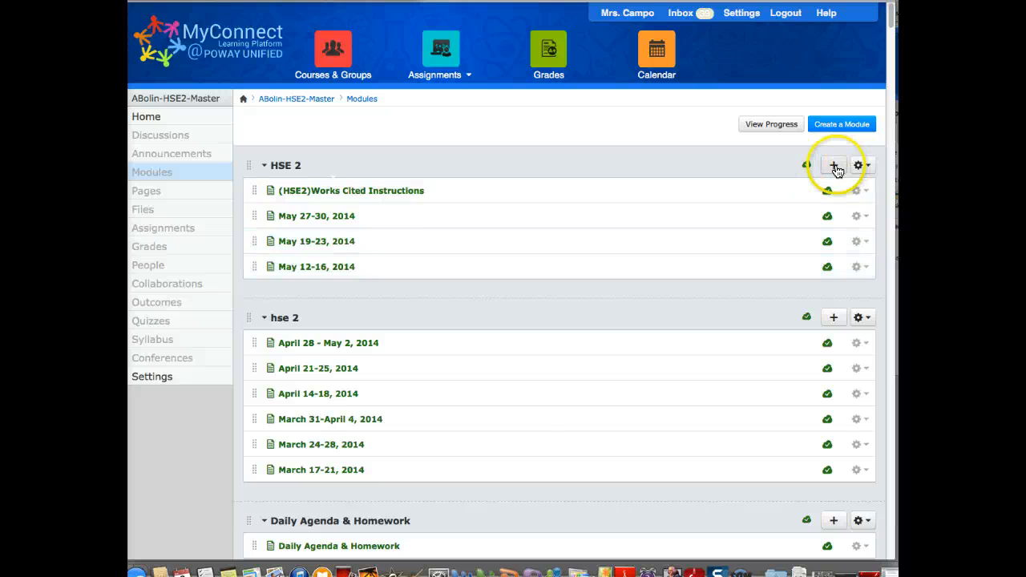
Step: Move all weekly pages, from April 28 - May 2 back to March 17-21, 2014, out of the lowercase hse 2 module into HSE 2
left_click_drag(254, 343, 249, 275)
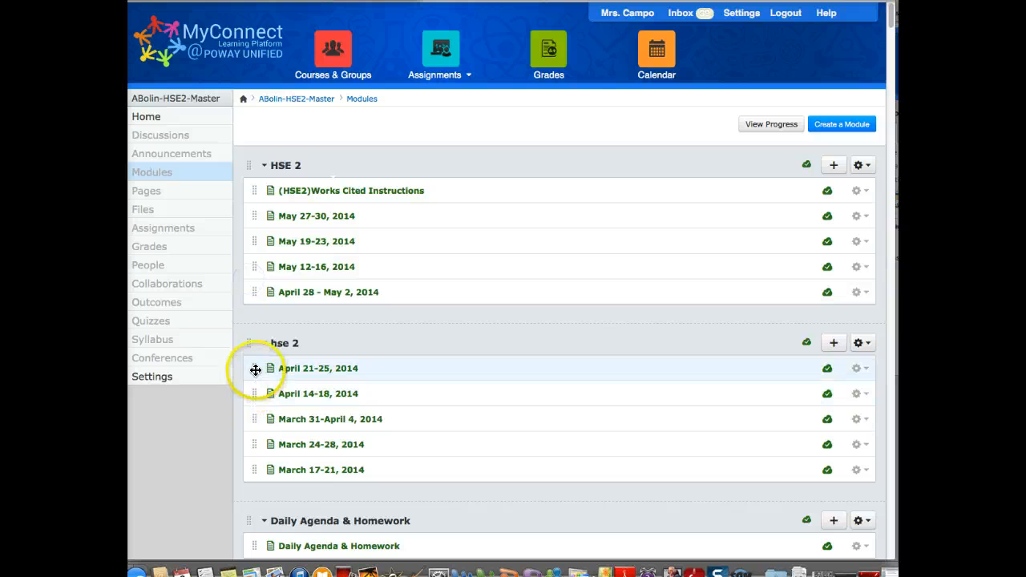
left_click_drag(255, 364, 253, 311)
left_click_drag(252, 368, 253, 302)
left_click_drag(252, 393, 256, 332)
left_click_drag(251, 398, 256, 330)
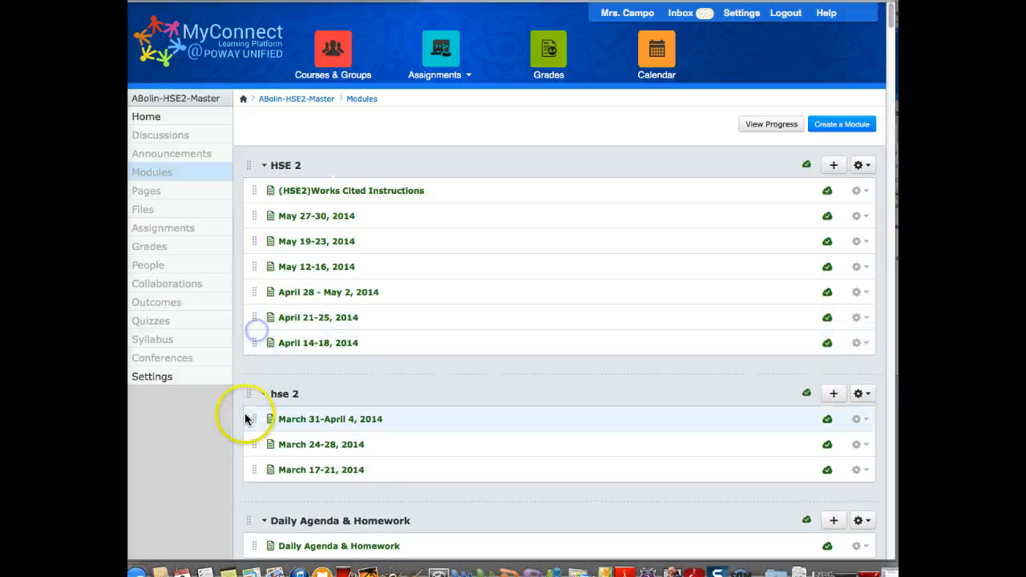
left_click_drag(253, 419, 265, 344)
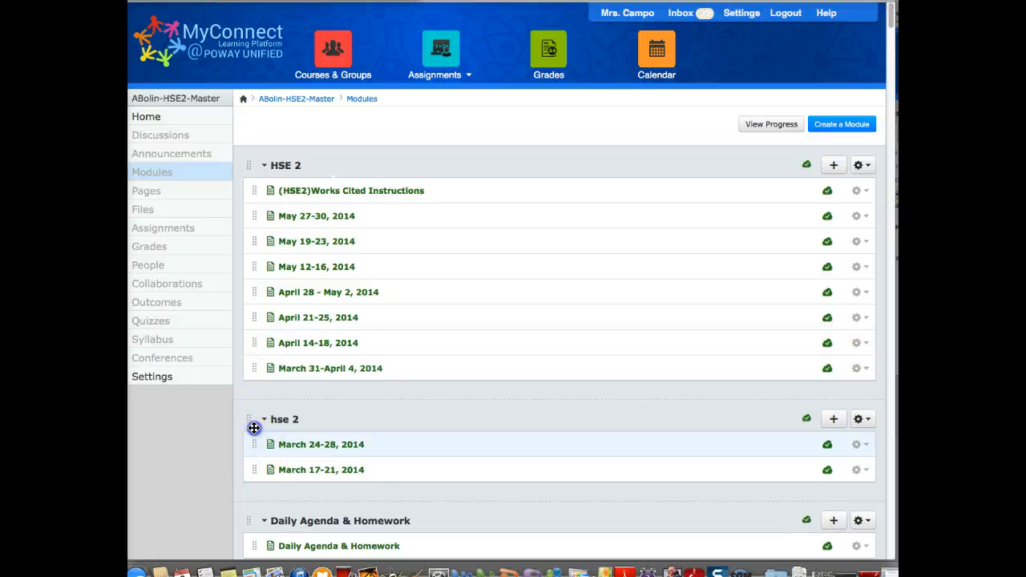
left_click_drag(254, 433, 258, 365)
left_click_drag(252, 465, 256, 392)
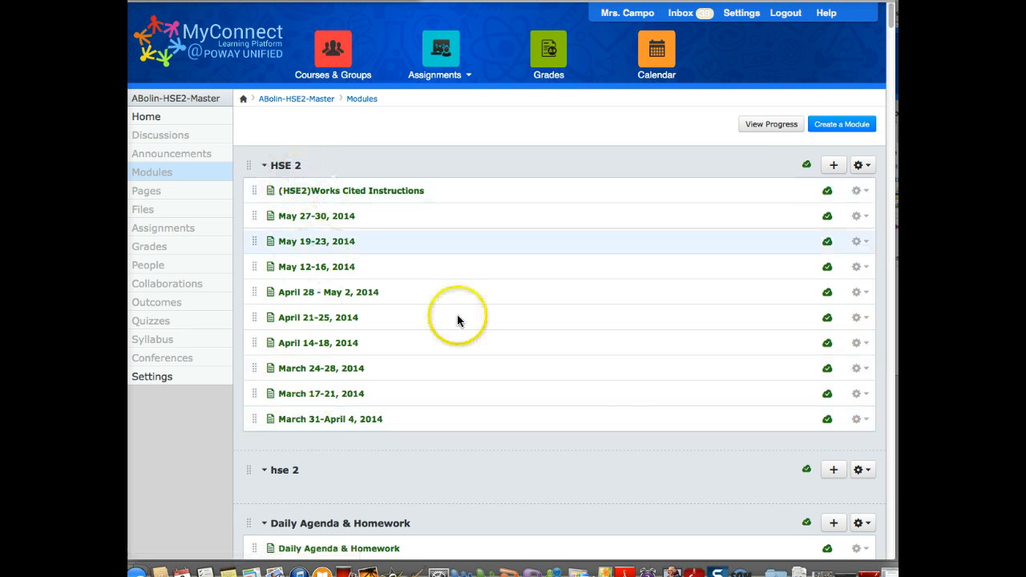
Step: Delete the emptied lowercase hse 2 module and confirm the deletion
left_click(859, 471)
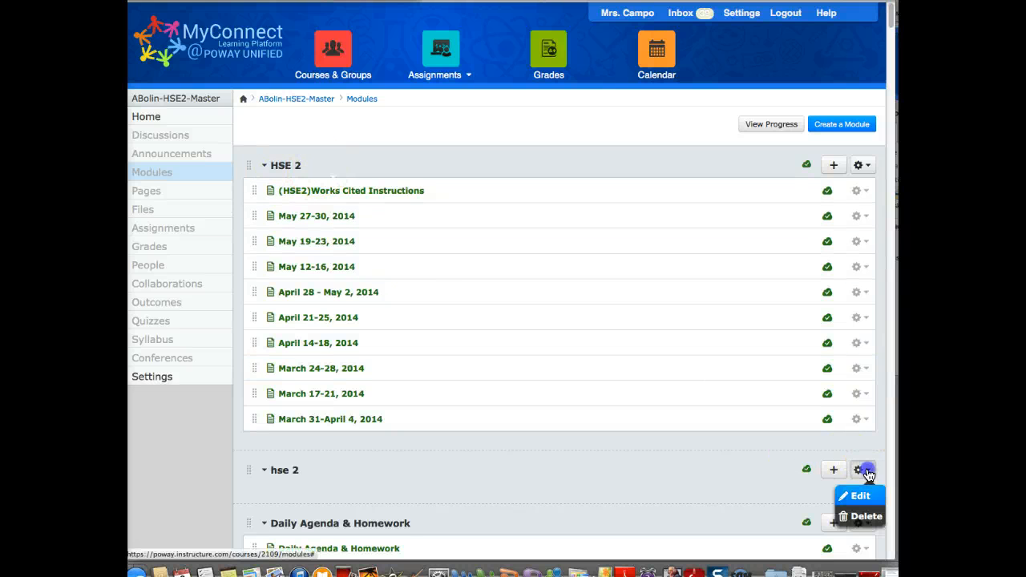
left_click(845, 520)
left_click(556, 234)
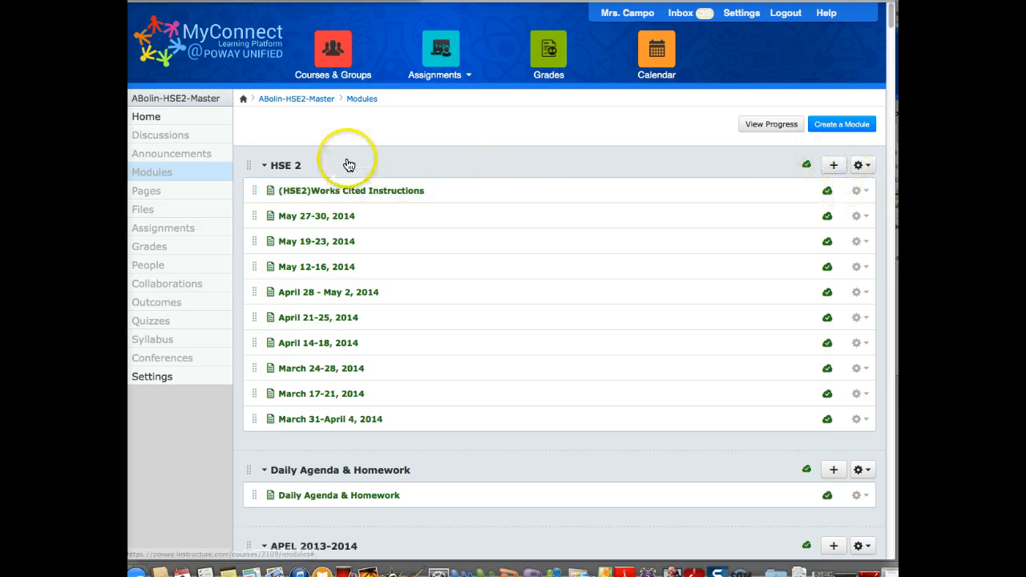
Step: Review which item types can be added to the HSE 2 module, and close the dialog without adding anything
left_click(834, 167)
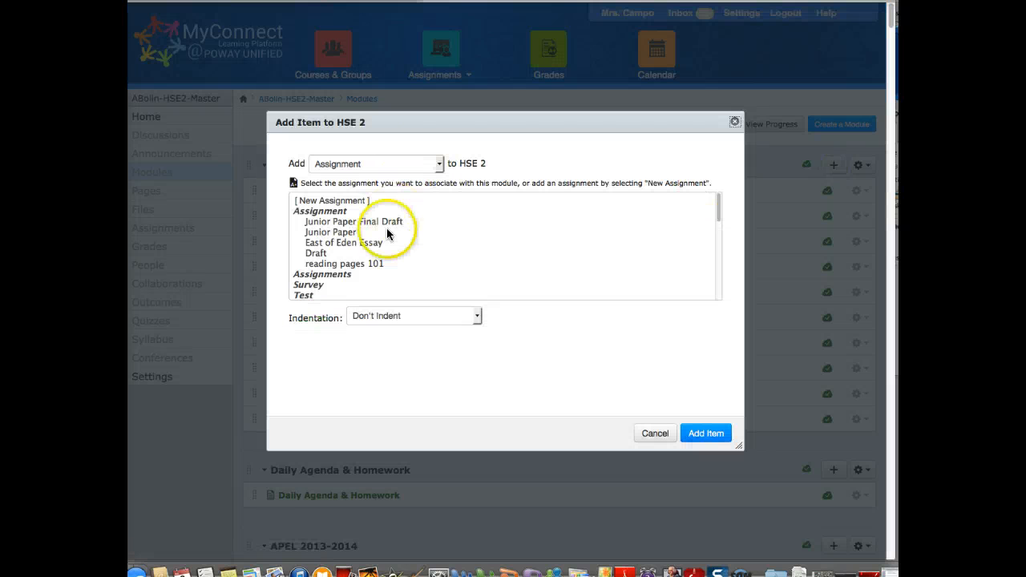
left_click(380, 165)
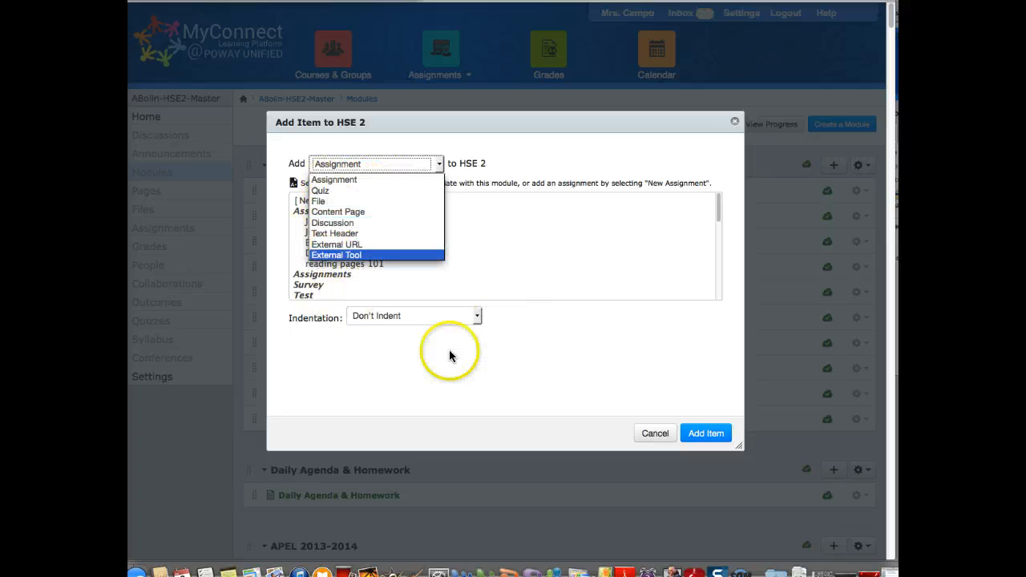
left_click(616, 399)
left_click(655, 433)
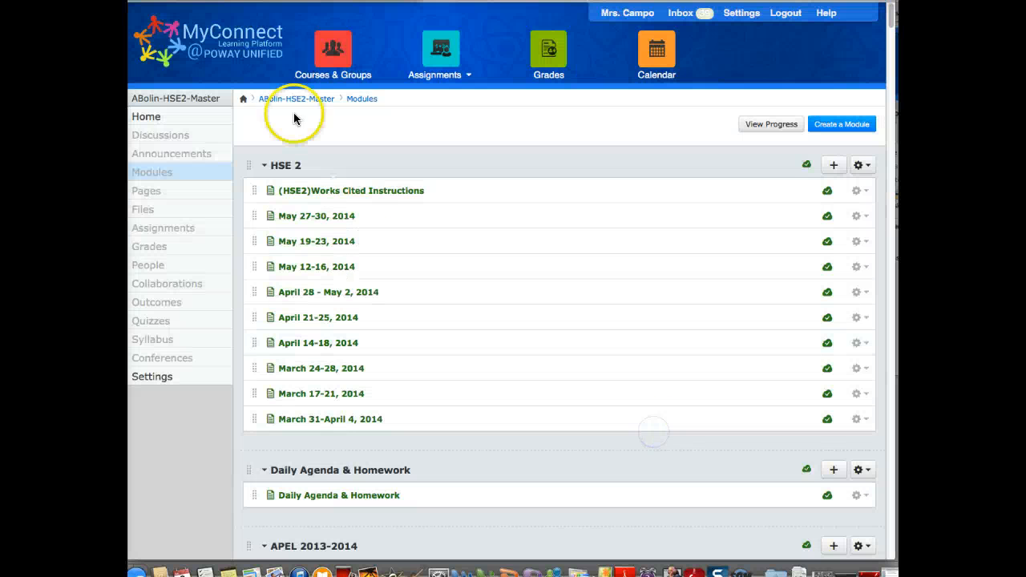